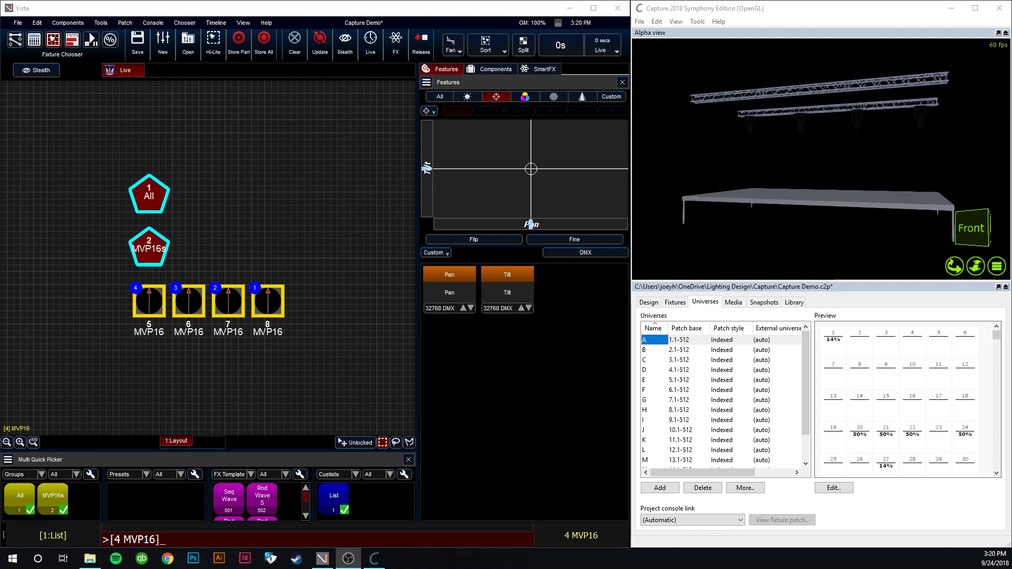
Select all four MVP16 fixtures and orbit the stage view back to the front.
{"action": "left_click", "coordinate": [67, 303]}
{"action": "left_click_drag", "start_coordinate": [61, 295], "coordinate": [469, 366]}
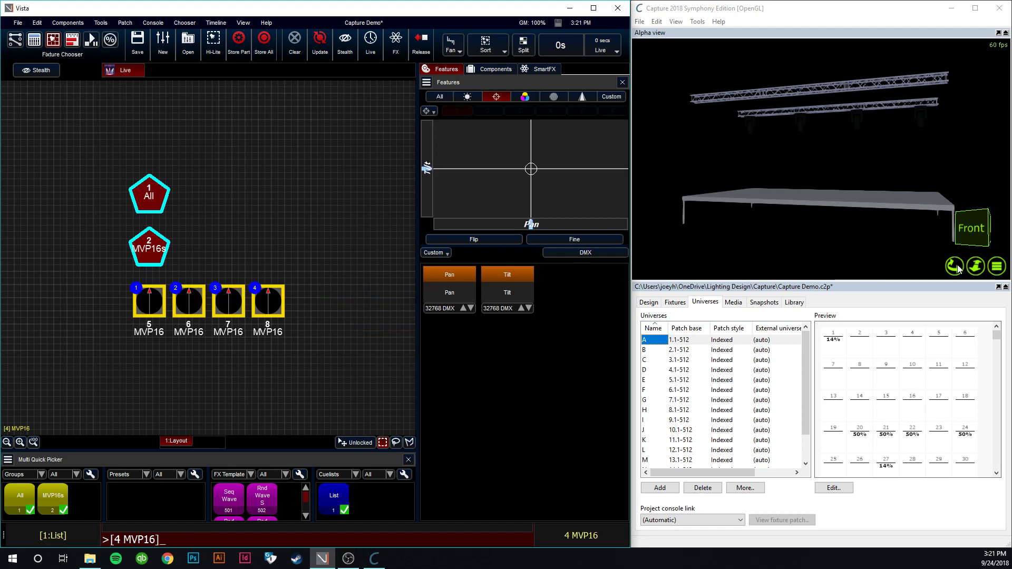
{"action": "left_click_drag", "start_coordinate": [822, 158], "coordinate": [774, 159]}
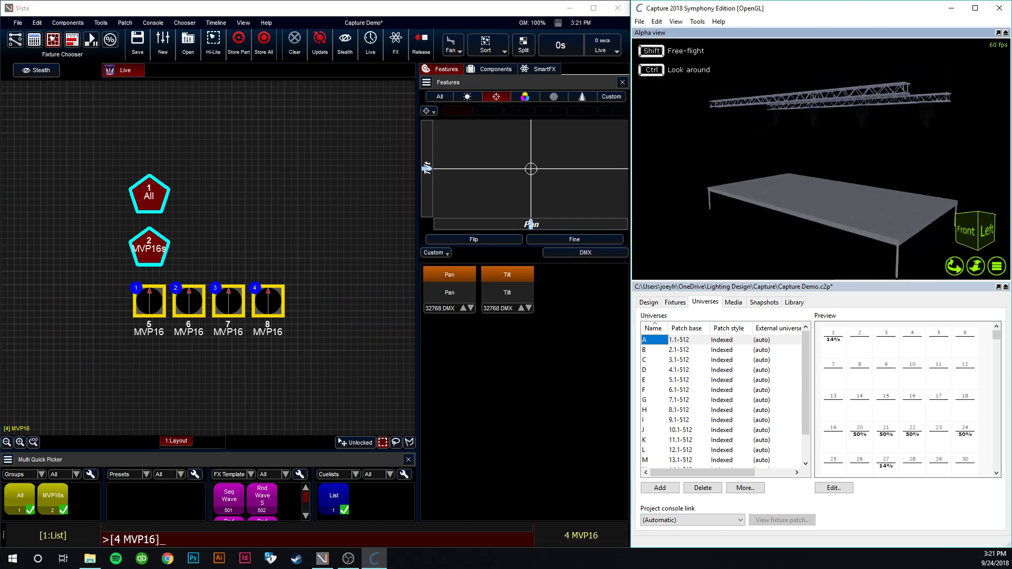
{"action": "left_click_drag", "start_coordinate": [775, 158], "coordinate": [674, 143]}
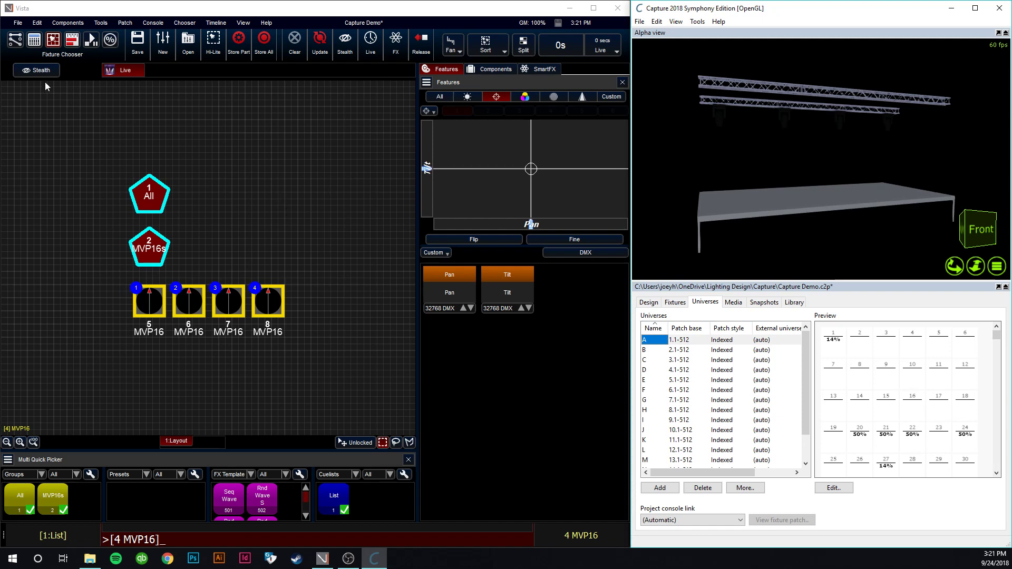
Add a Streaming ACN network connection on universe 1 to the DMX connections.
{"action": "left_click", "coordinate": [15, 45]}
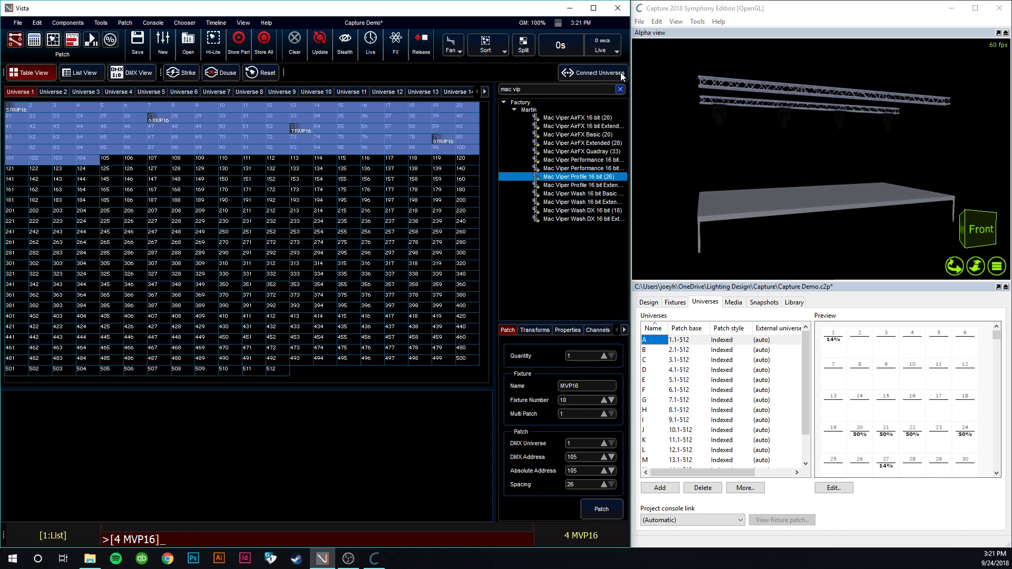
{"action": "left_click", "coordinate": [613, 73]}
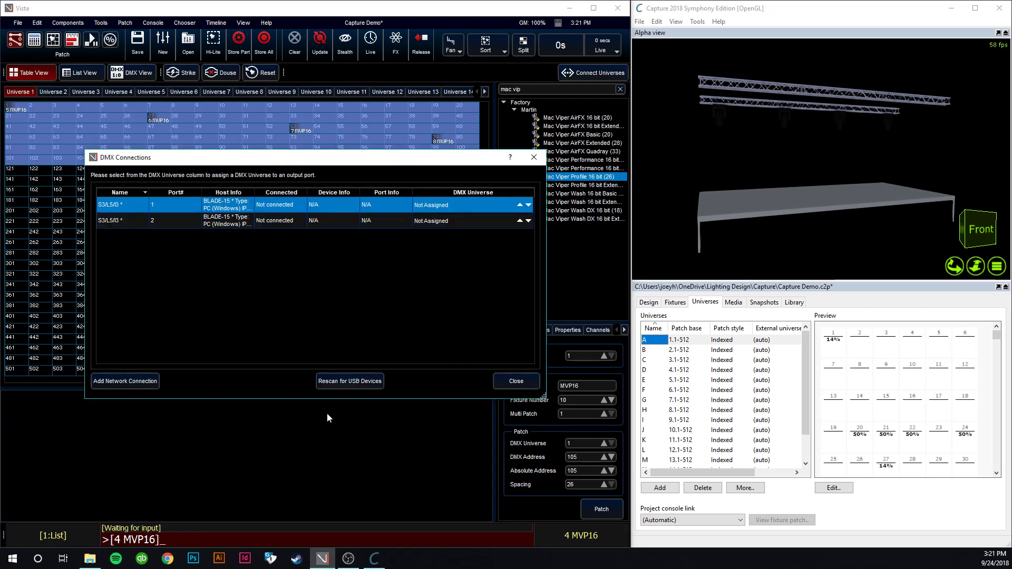
{"action": "left_click", "coordinate": [112, 379]}
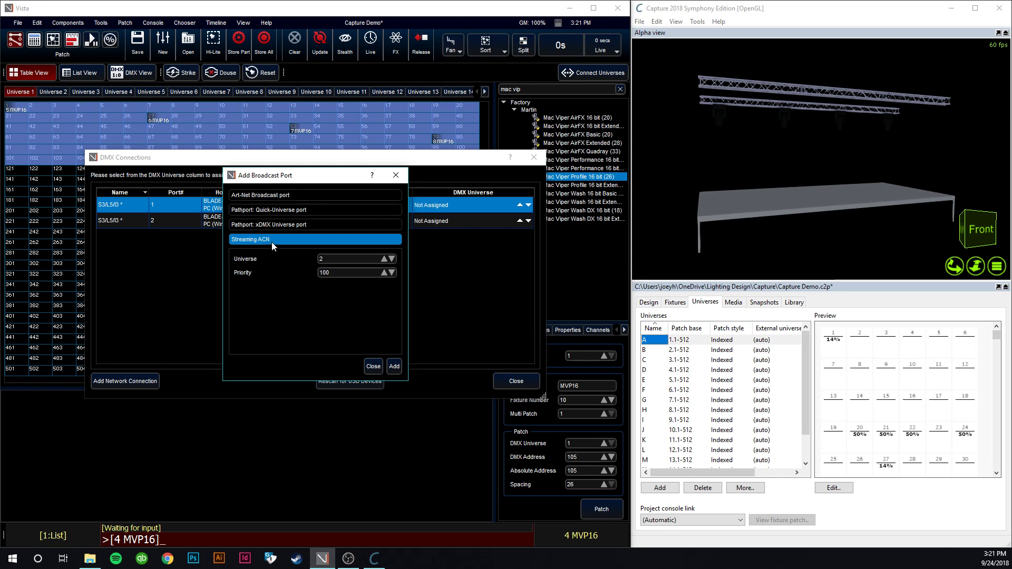
{"action": "double_click", "coordinate": [328, 258]}
{"action": "type", "text": "1"}
{"action": "left_click", "coordinate": [395, 366]}
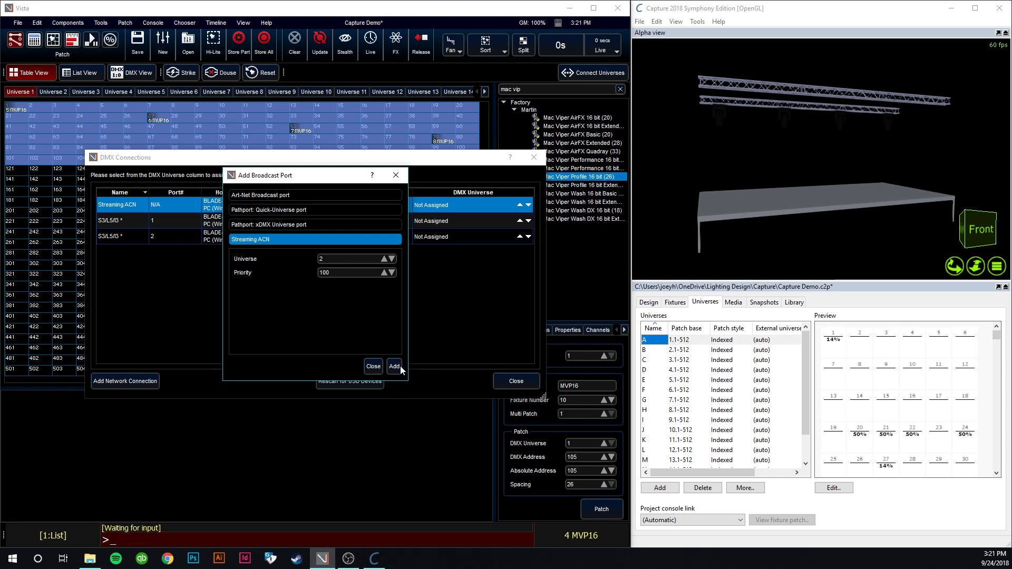
{"action": "left_click", "coordinate": [374, 366]}
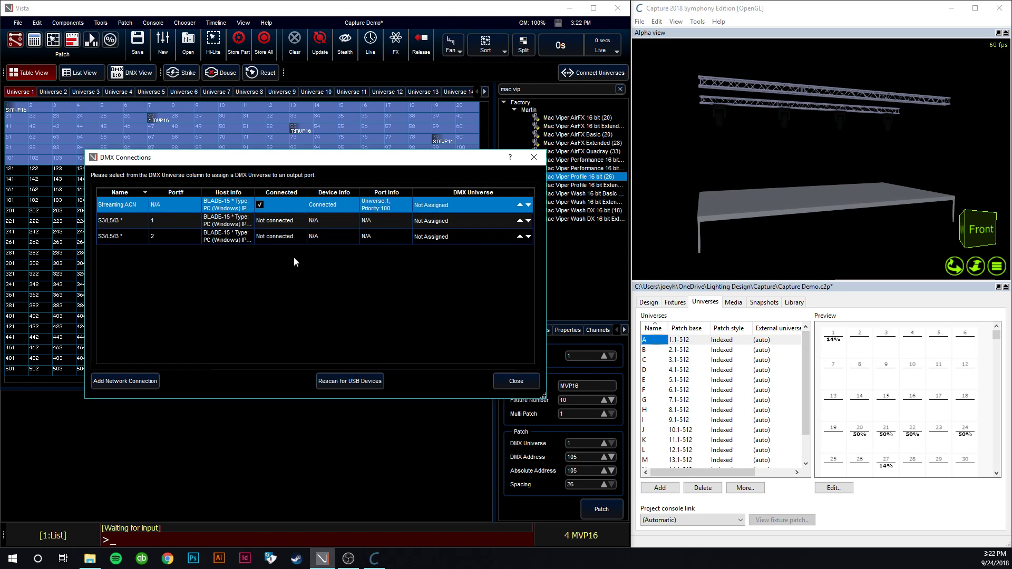
Set the Streaming ACN port's DMX Universe cell to 1.
{"action": "double_click", "coordinate": [428, 205]}
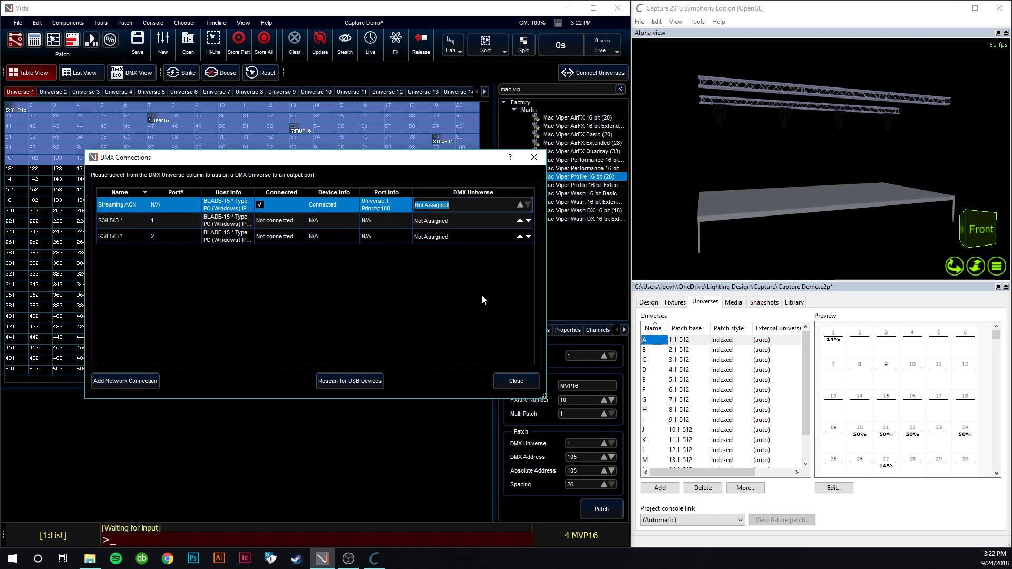
{"action": "type", "text": "1"}
{"action": "key", "text": "Return"}
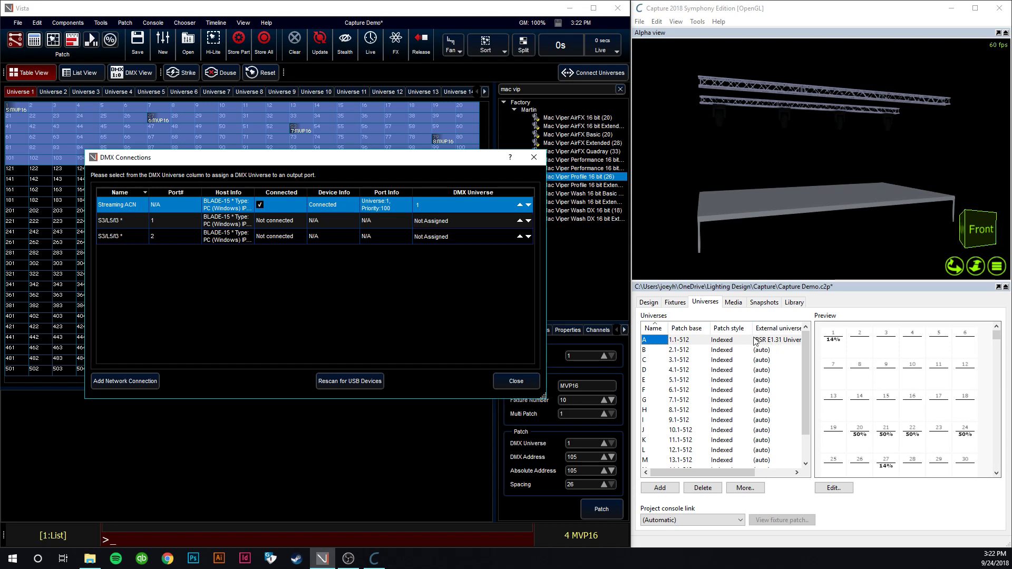
Close DMX Connections and play the List cuelist's first cue in the Console view.
{"action": "left_click", "coordinate": [503, 385]}
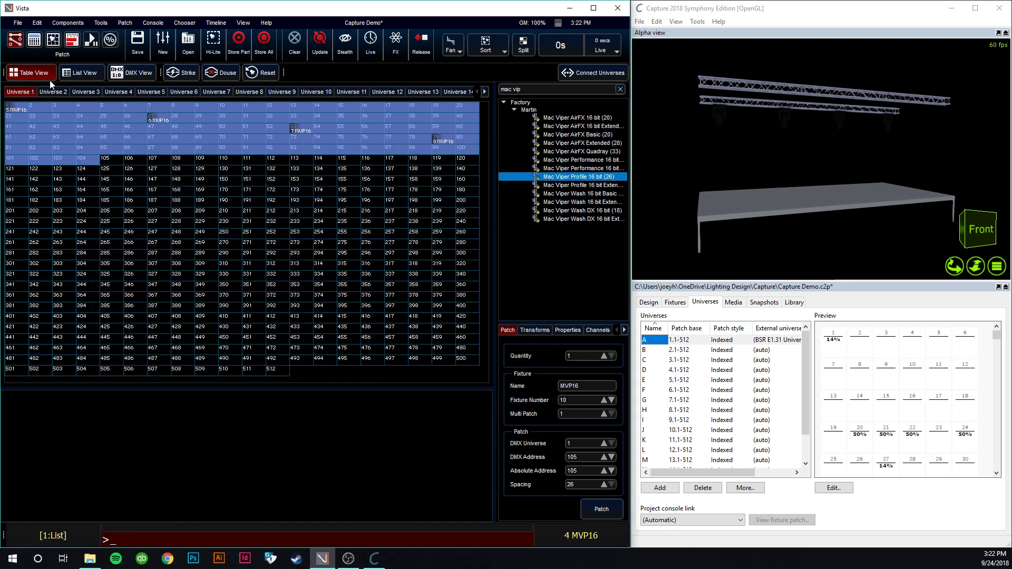
{"action": "left_click", "coordinate": [41, 41]}
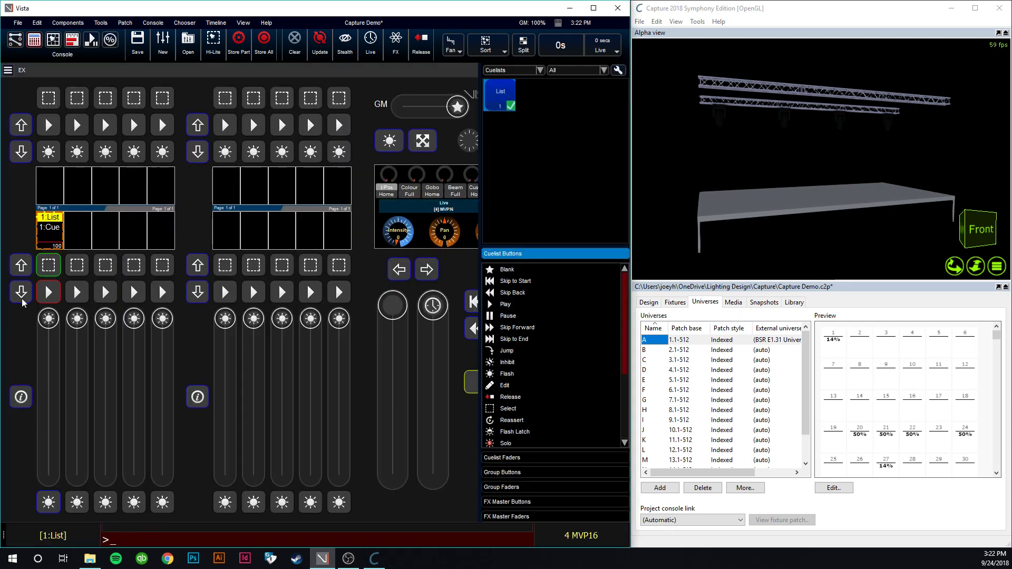
{"action": "left_click", "coordinate": [48, 292]}
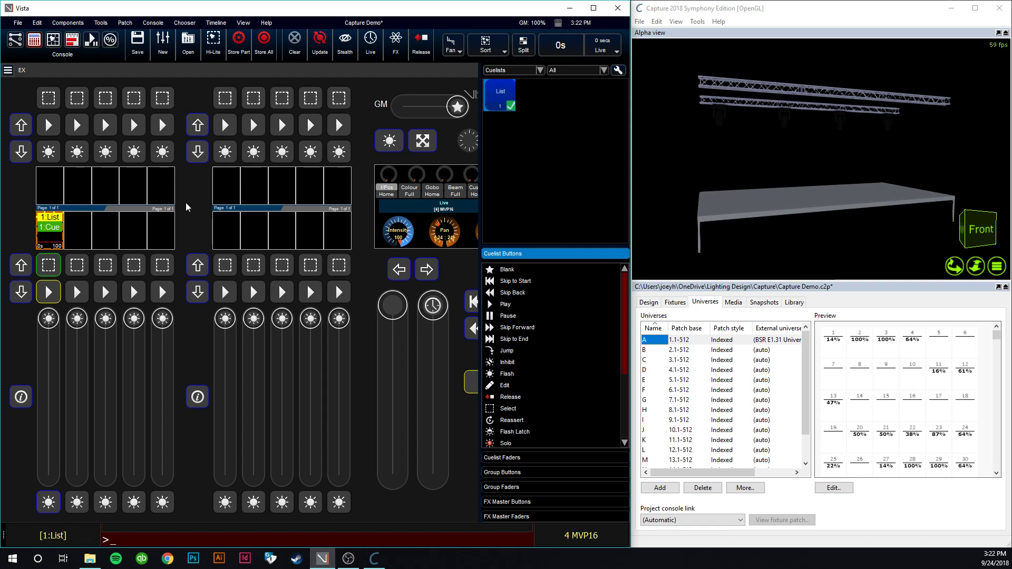
Show the project fixtures list and patch the first MAC Viper Profile at A.1.
{"action": "left_click", "coordinate": [15, 43]}
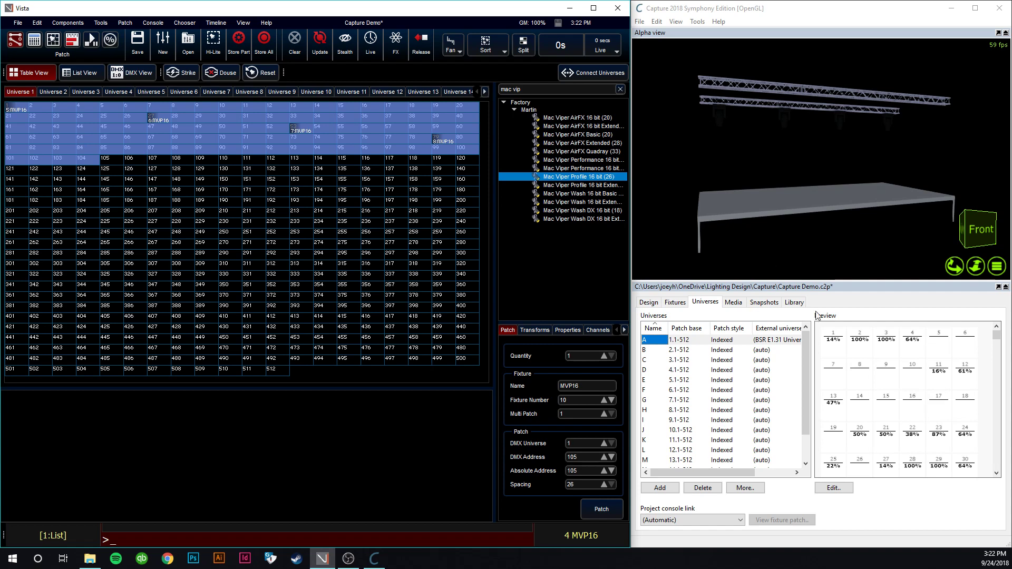
{"action": "left_click", "coordinate": [673, 303]}
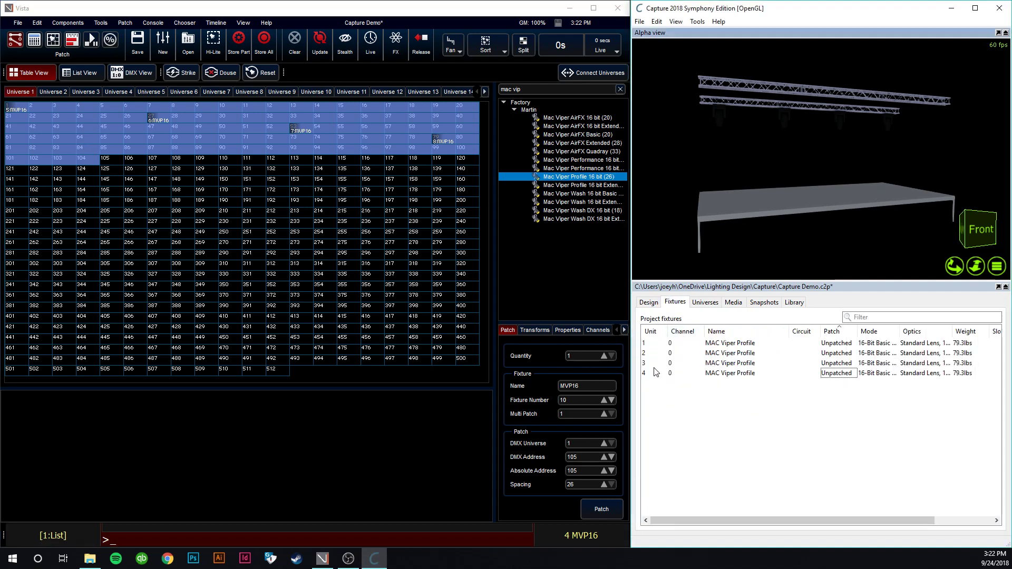
{"action": "left_click", "coordinate": [655, 345]}
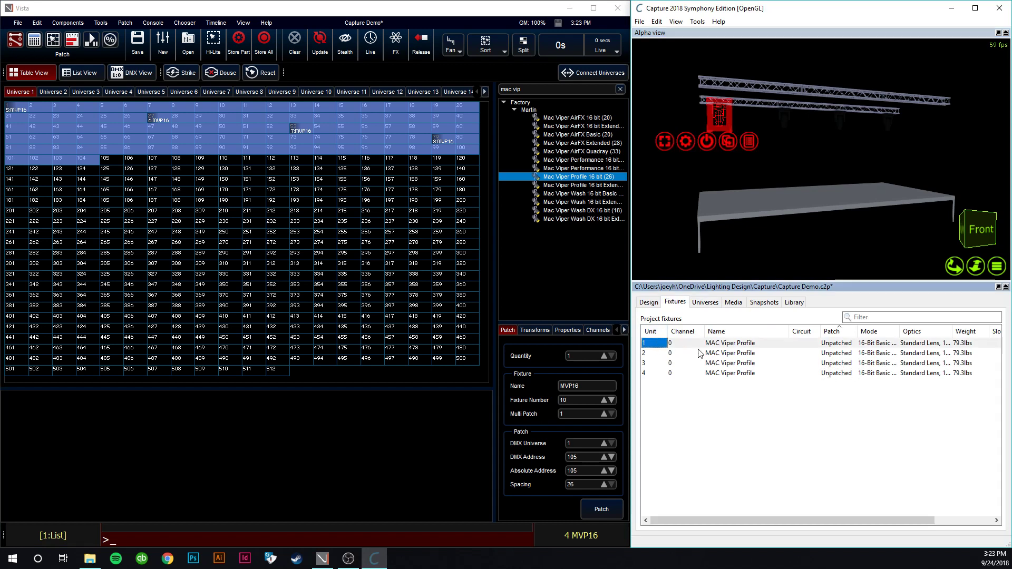
{"action": "left_click", "coordinate": [657, 364]}
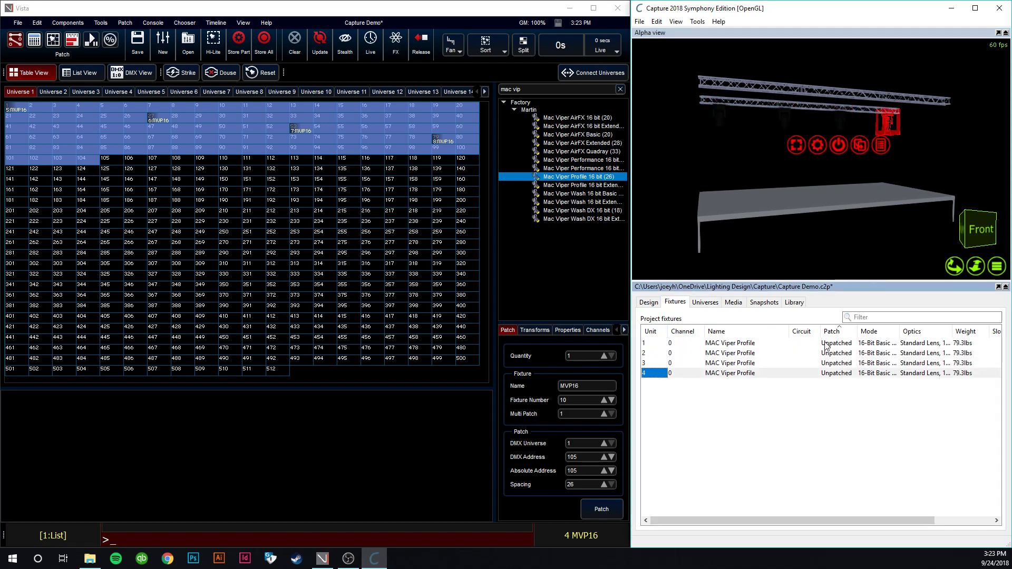
{"action": "left_click", "coordinate": [782, 345]}
{"action": "left_click", "coordinate": [844, 347]}
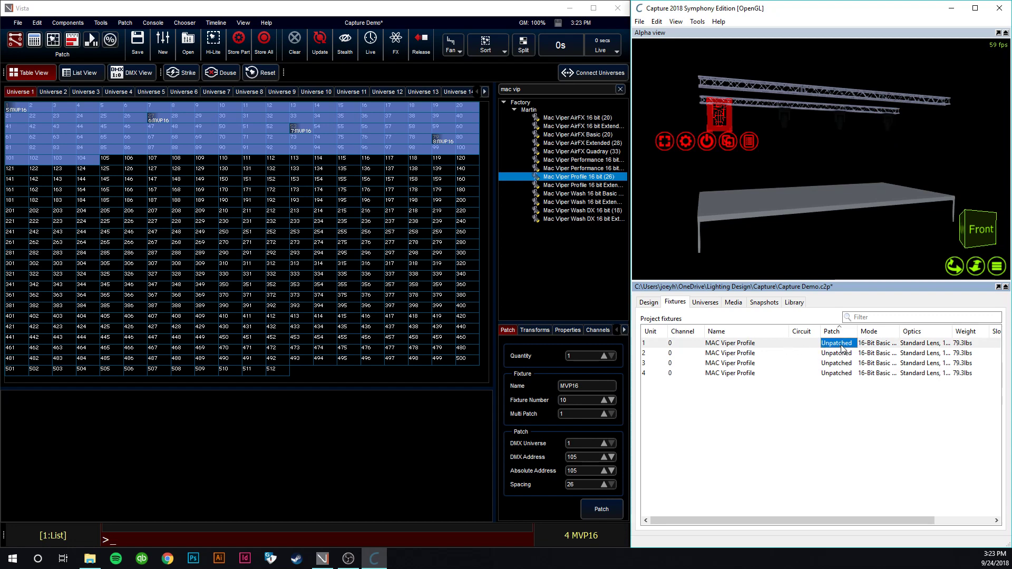
{"action": "type", "text": "A"}
{"action": "type", "text": ".1"}
{"action": "key", "text": "Return"}
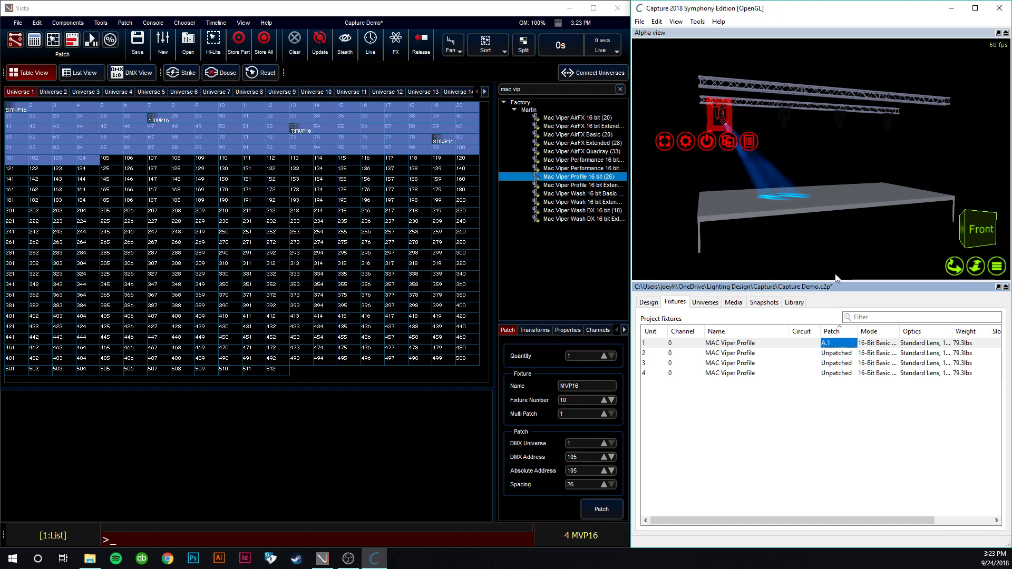
Patch the other three MAC Viper Profiles at A.27, A.53 and A.79.
{"action": "left_click", "coordinate": [718, 168]}
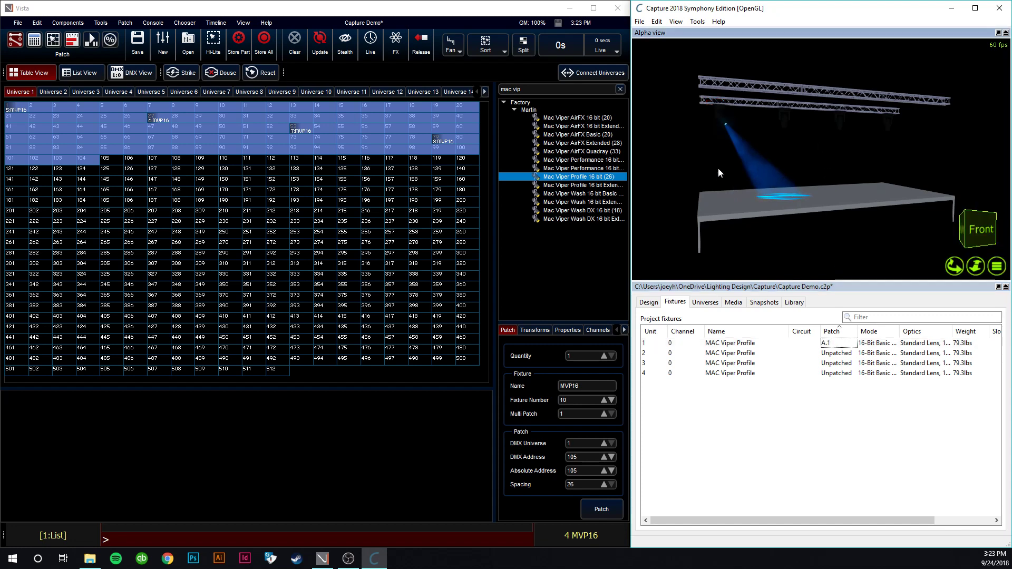
{"action": "left_click", "coordinate": [845, 353]}
{"action": "type", "text": "A.27"}
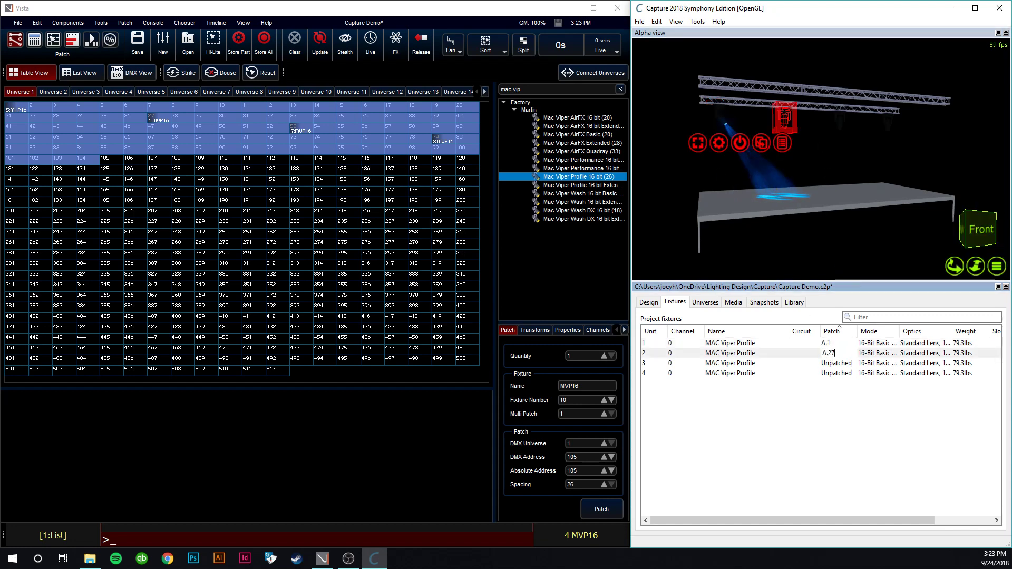
{"action": "key", "text": "Return"}
{"action": "left_click", "coordinate": [838, 362]}
{"action": "type", "text": "A.53"}
{"action": "key", "text": "Return"}
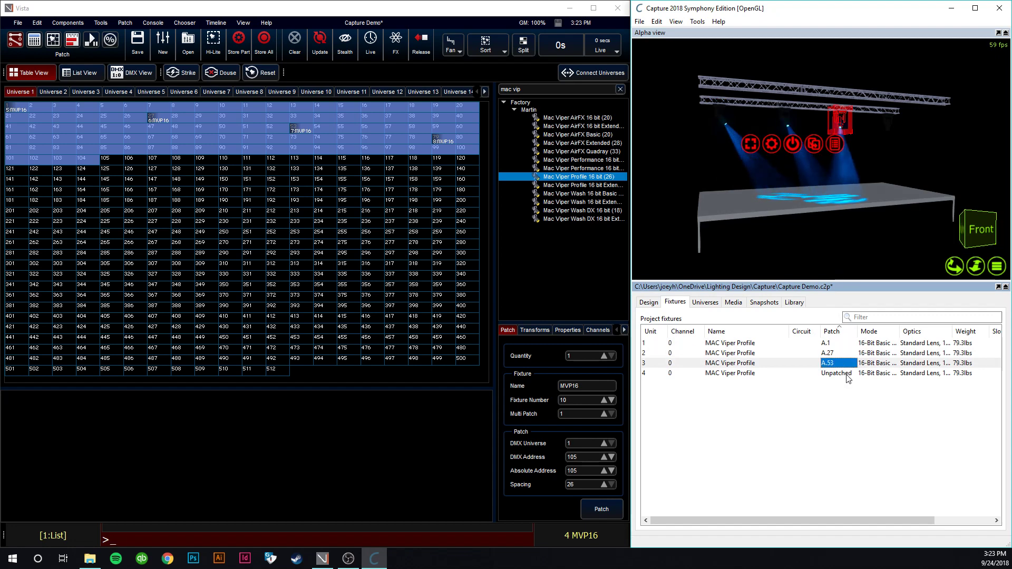
{"action": "key", "text": "Down"}
{"action": "type", "text": "A.79"}
{"action": "key", "text": "Return"}
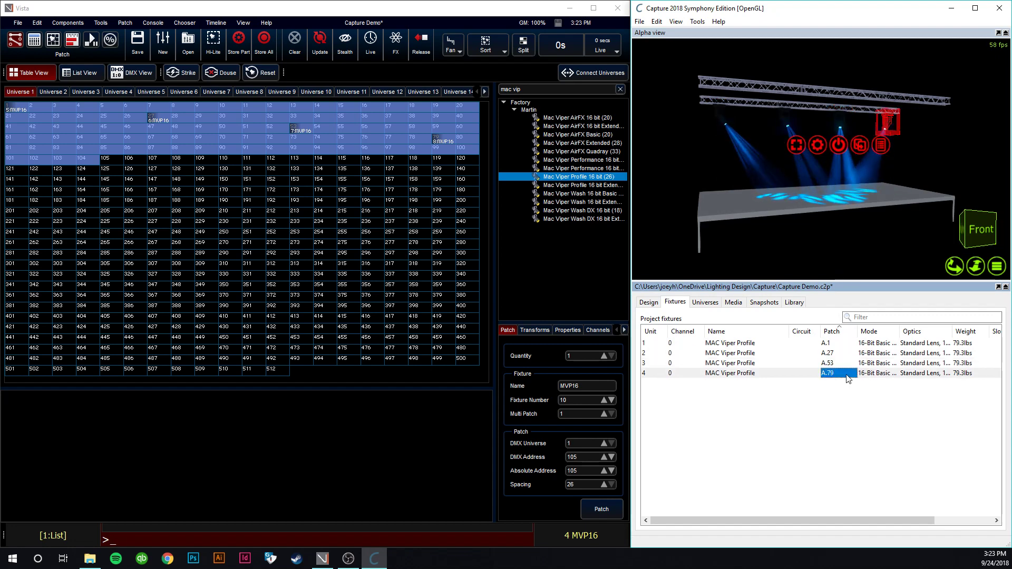
{"action": "left_click", "coordinate": [884, 252]}
{"action": "left_click_drag", "start_coordinate": [884, 252], "coordinate": [838, 261]}
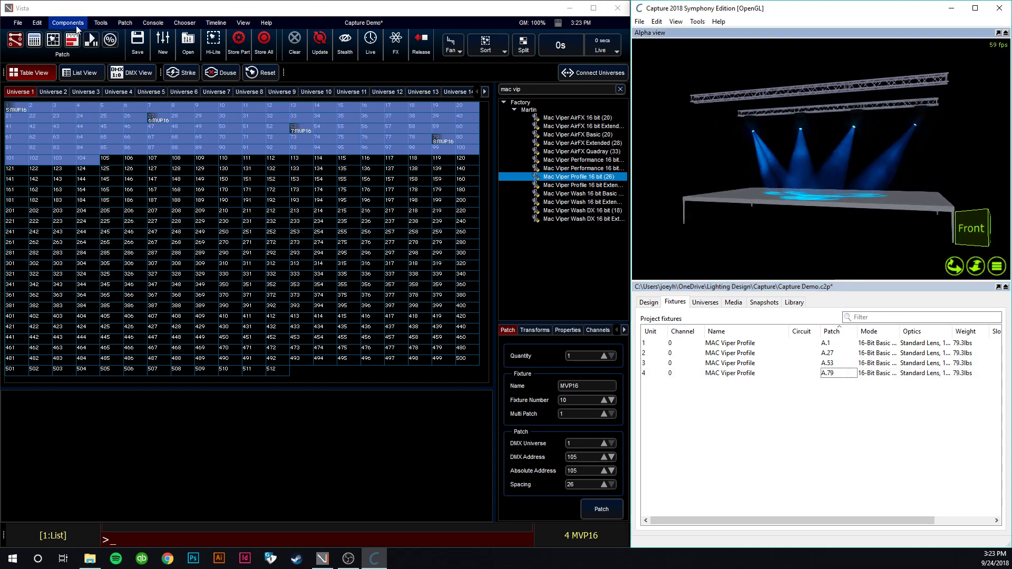
Select the four MVP16s in the fixture layout and set Intensity to 100.
{"action": "left_click", "coordinate": [41, 41]}
{"action": "left_click", "coordinate": [53, 40]}
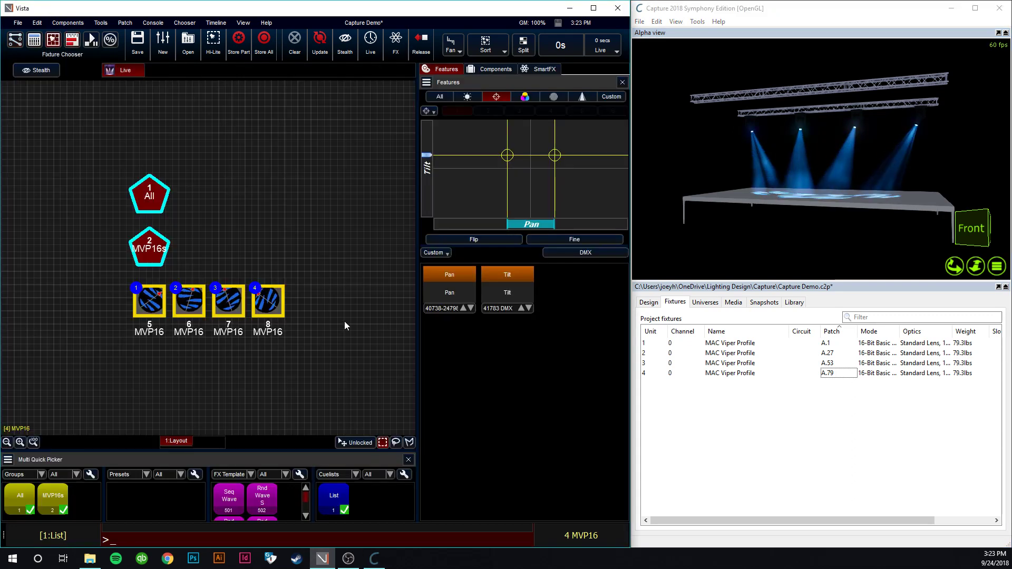
{"action": "left_click_drag", "start_coordinate": [344, 320], "coordinate": [95, 313]}
{"action": "left_click", "coordinate": [441, 97]}
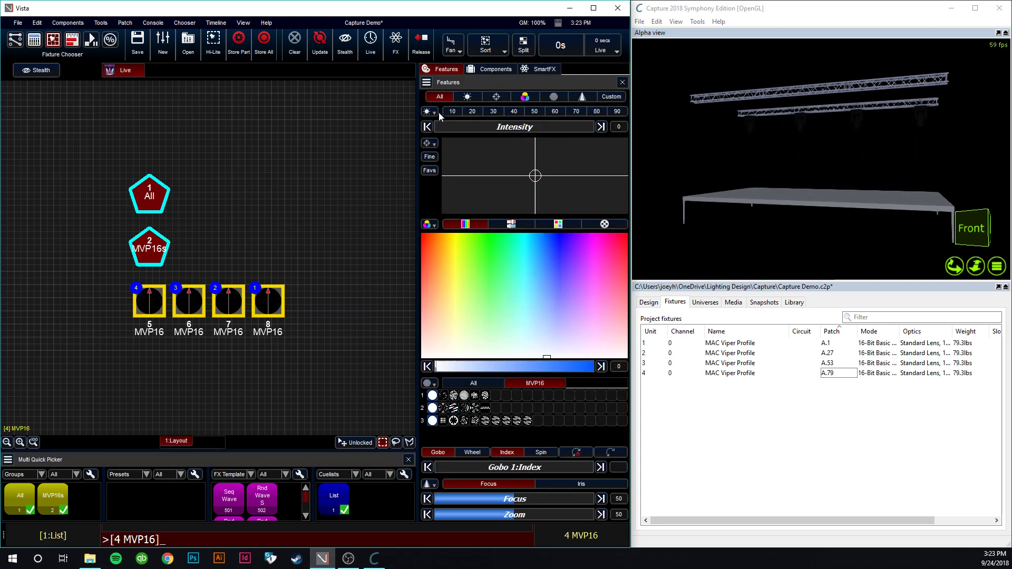
{"action": "left_click", "coordinate": [446, 121]}
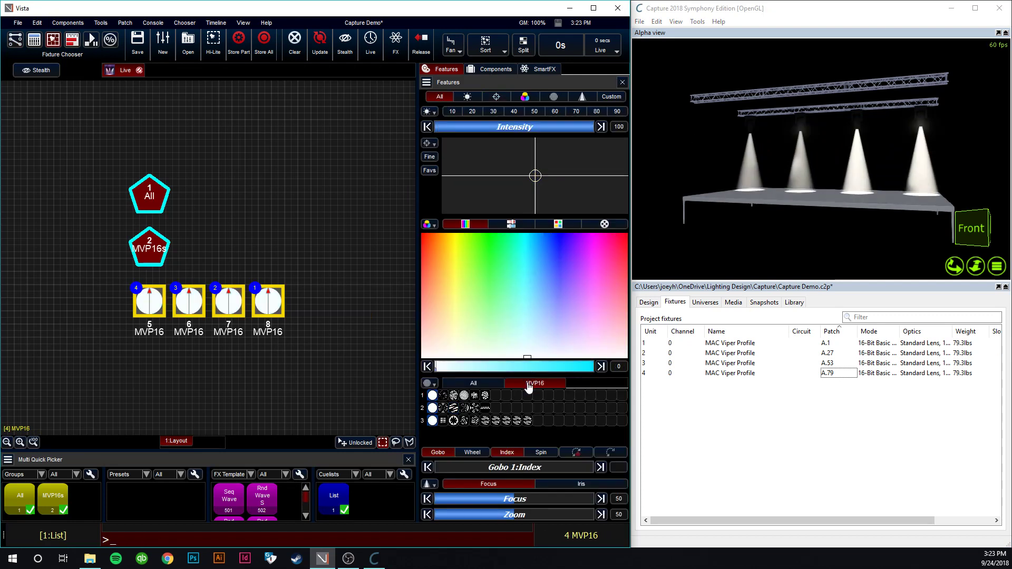